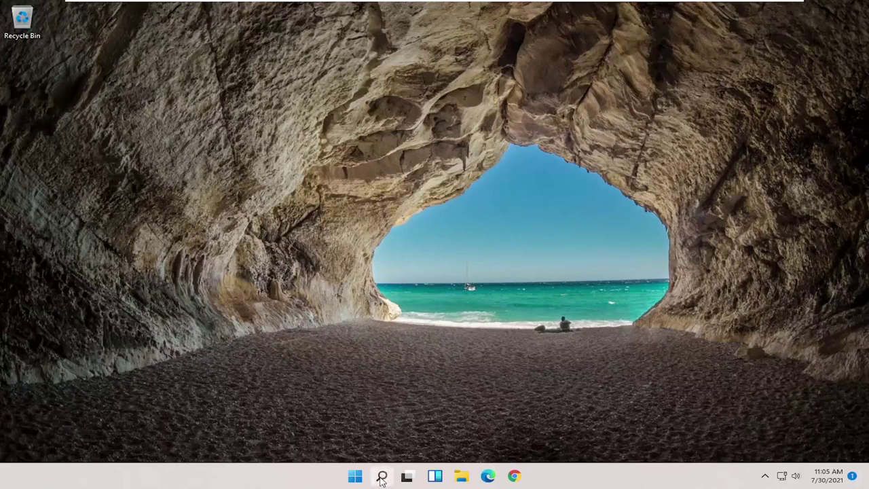
Step: Launch the Services console from search and scroll down to WWAN AutoConfig
click(382, 478)
text(servic)
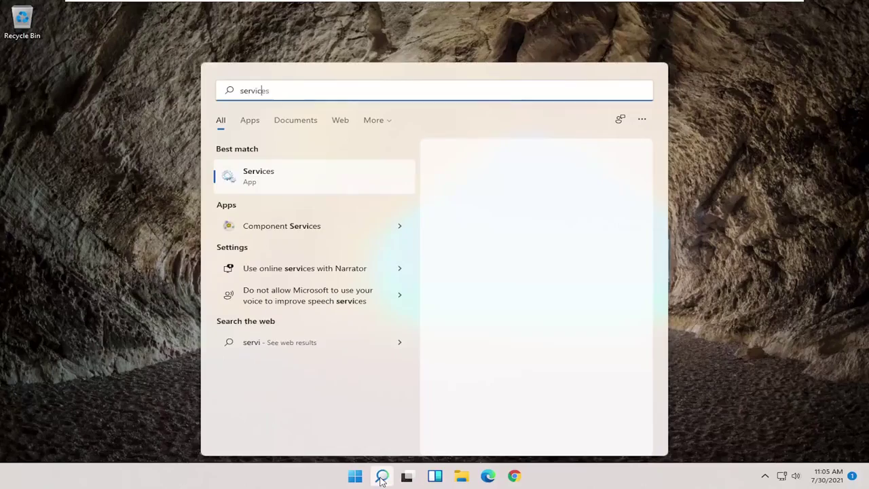
text(es)
click(255, 180)
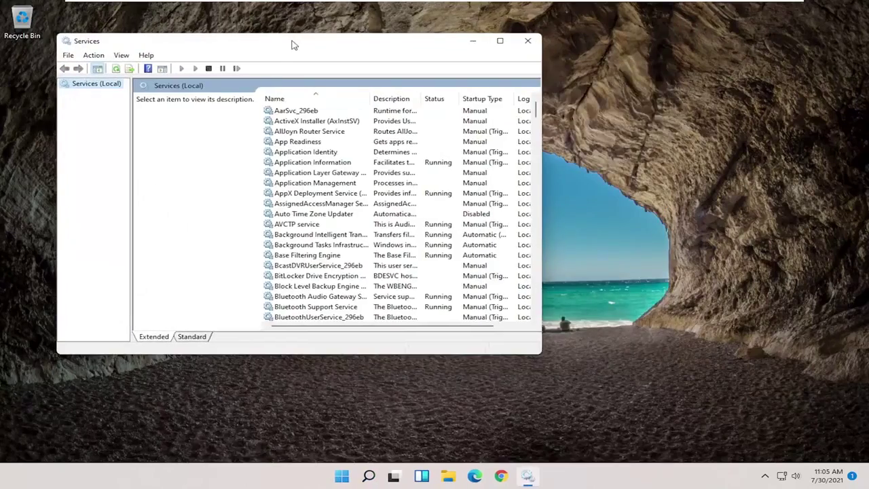
drag(292, 43, 350, 55)
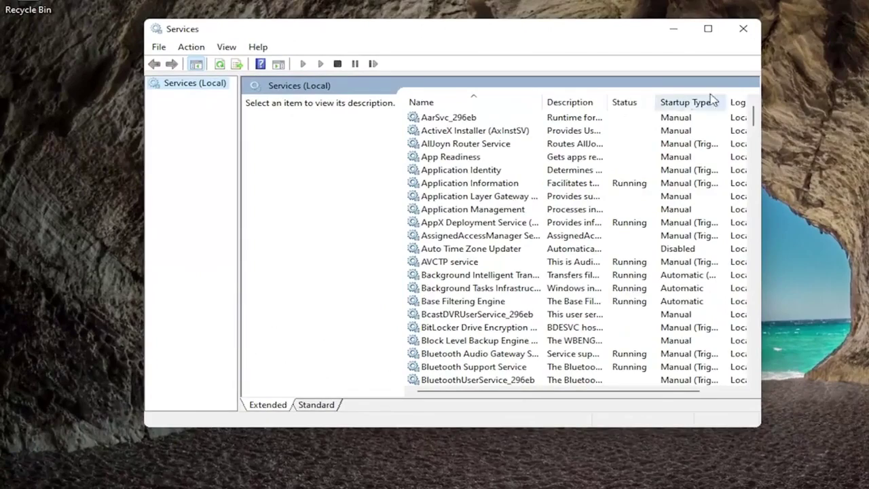
drag(753, 114, 733, 326)
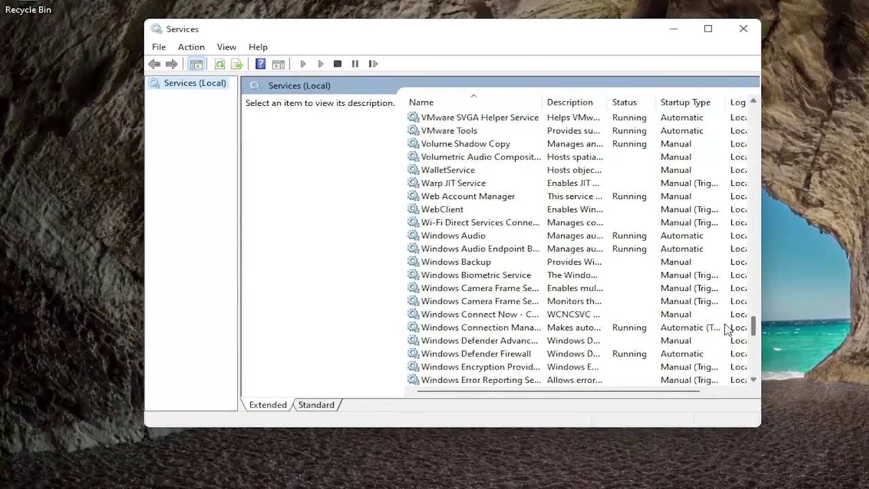
scroll(487, 204, down, 1)
scroll(480, 194, down, 12)
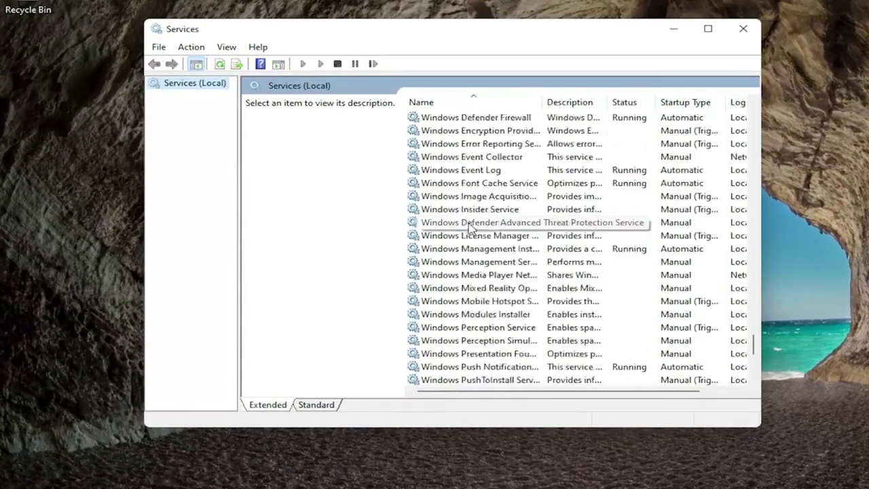
Step: Set WWAN AutoConfig's startup type to Automatic and start the service
double_click(451, 323)
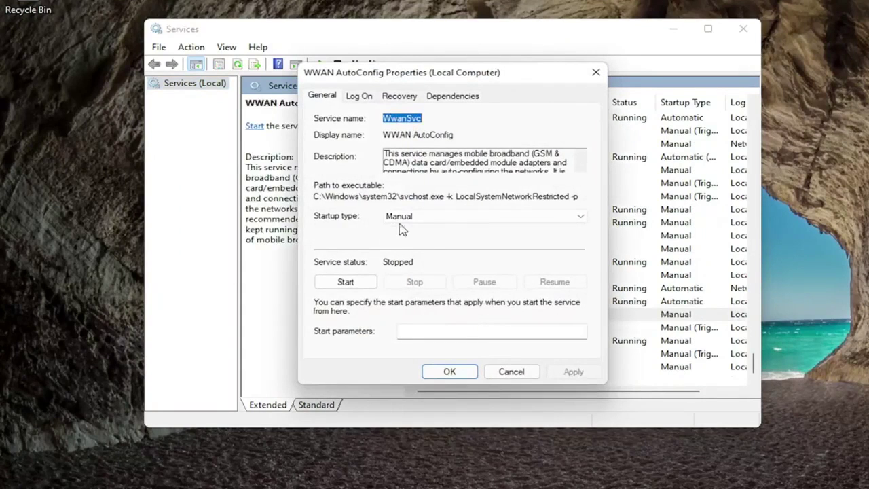
click(450, 217)
click(431, 237)
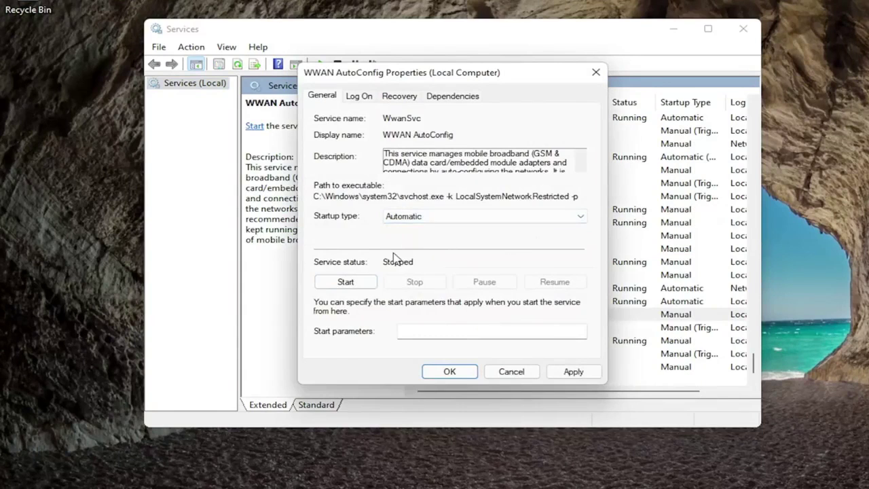
click(362, 281)
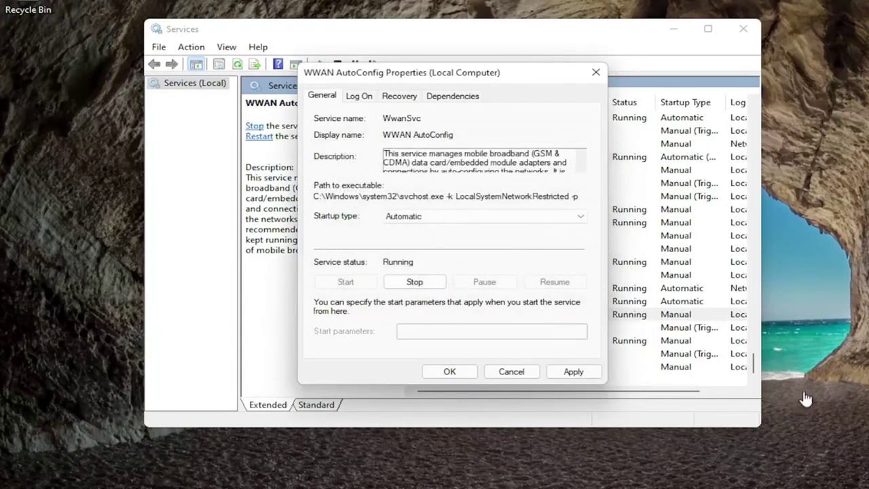
Step: Apply and confirm the WWAN AutoConfig properties, then close the Services console
click(574, 372)
click(448, 372)
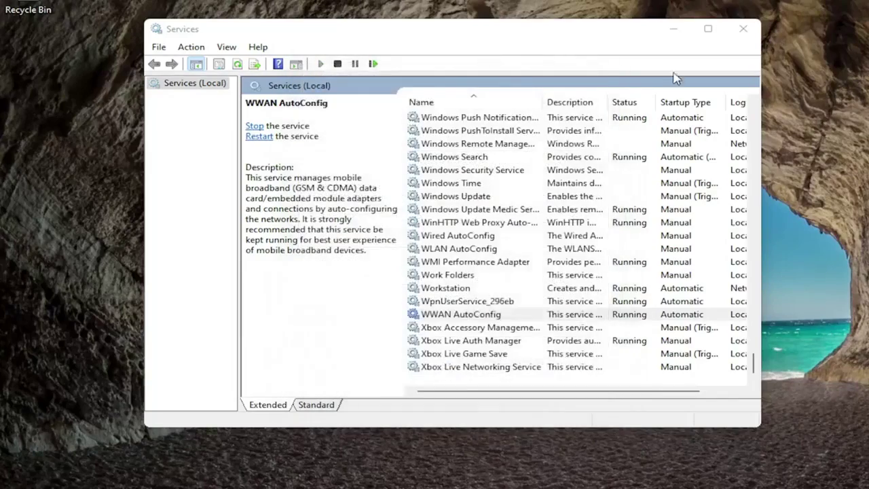
click(743, 29)
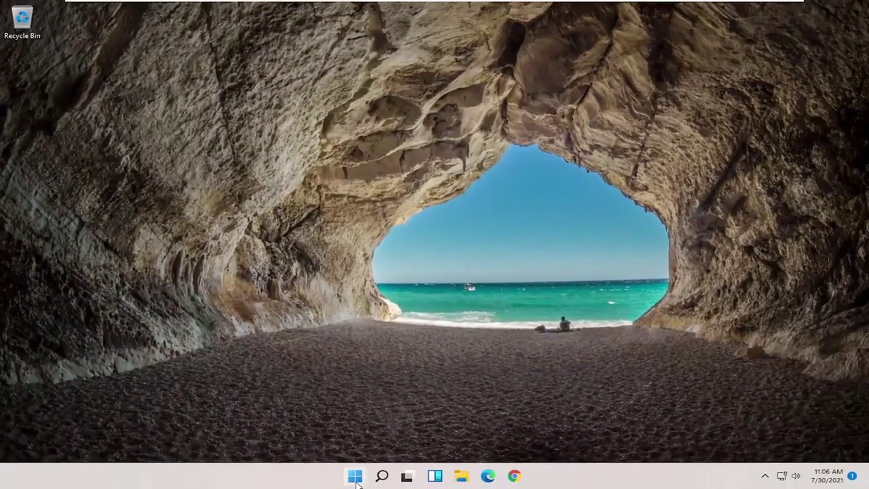
right_click(355, 476)
mouse_move(361, 433)
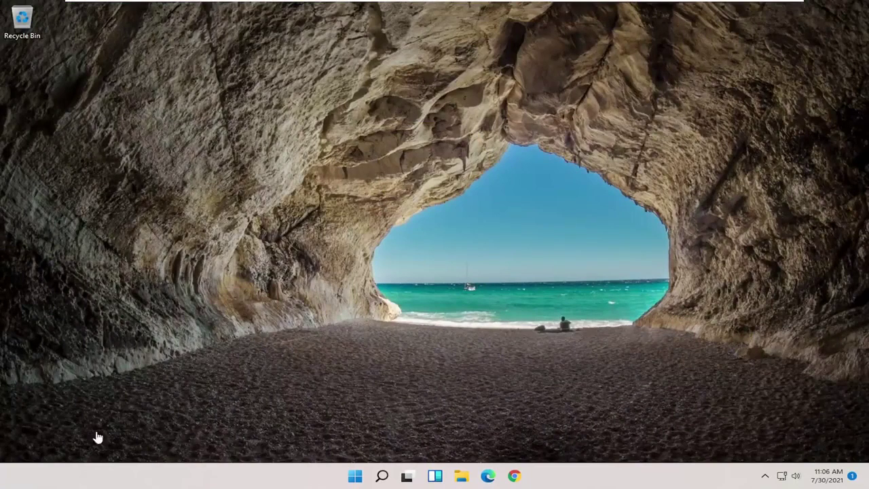
Step: Open Command Prompt as administrator from search
click(382, 476)
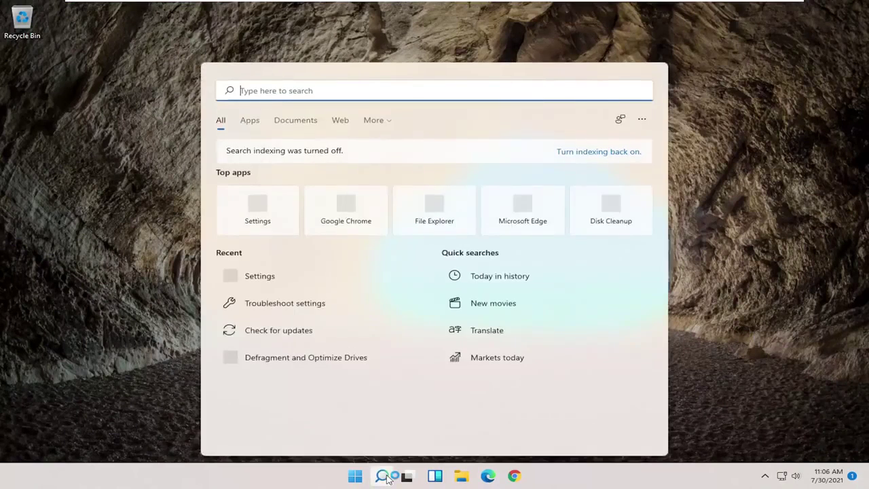
text(cmd)
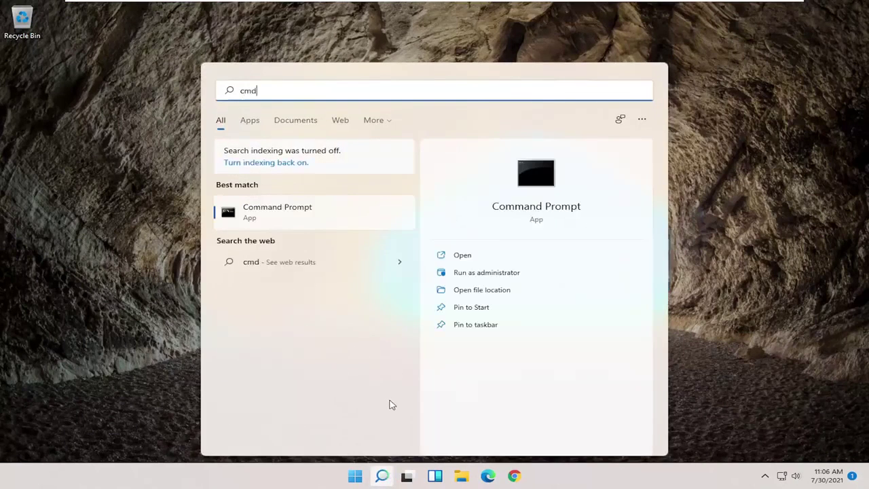
right_click(287, 212)
click(341, 225)
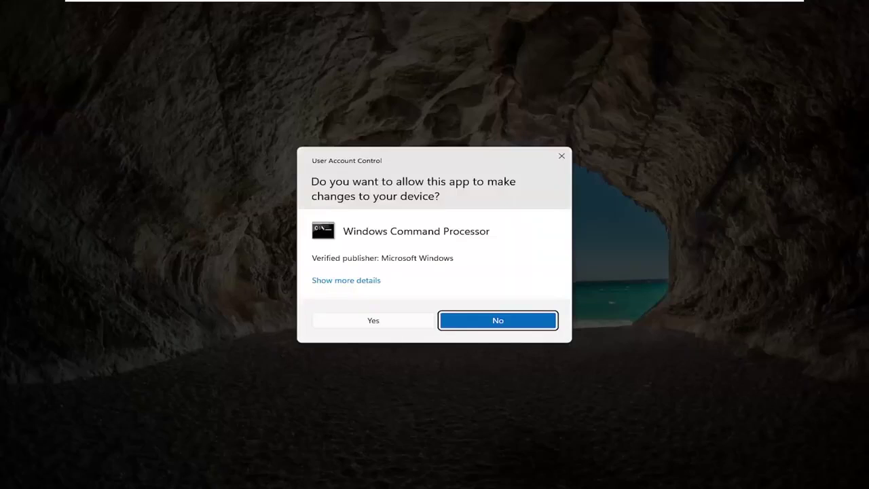
click(373, 320)
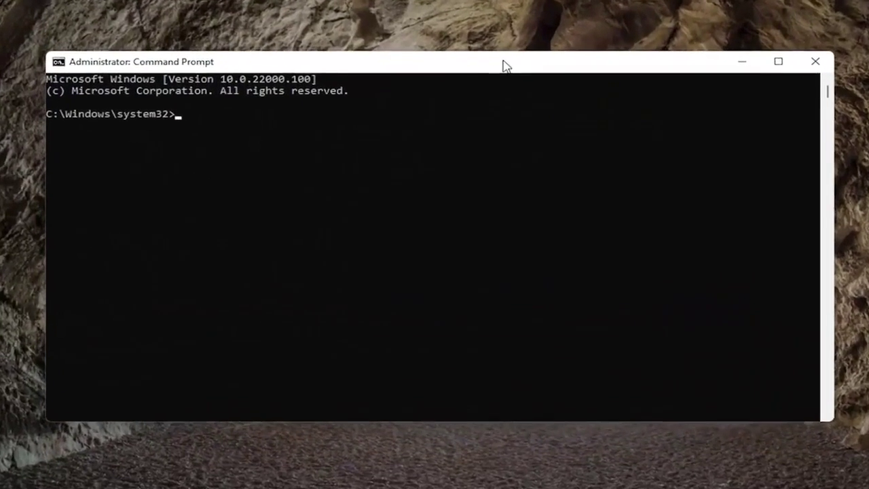
Step: Run 'netsh winsock reset', then close the Command Prompt window
text(n)
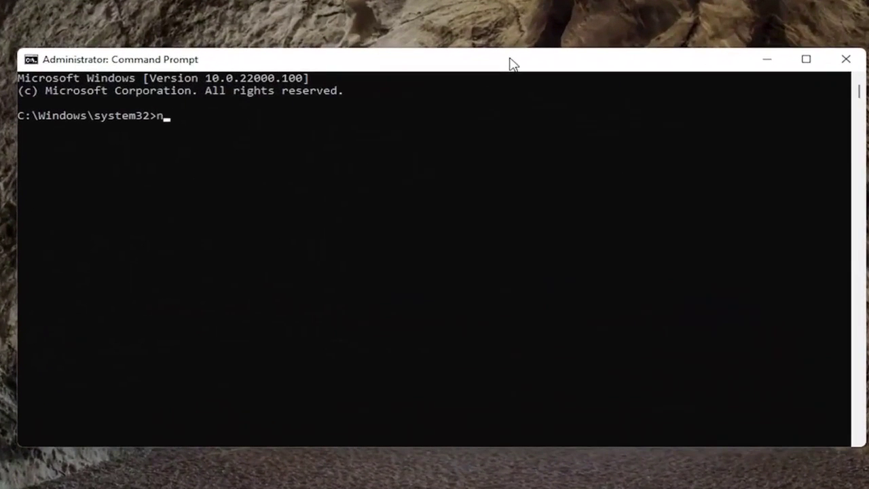
text(etsh winso)
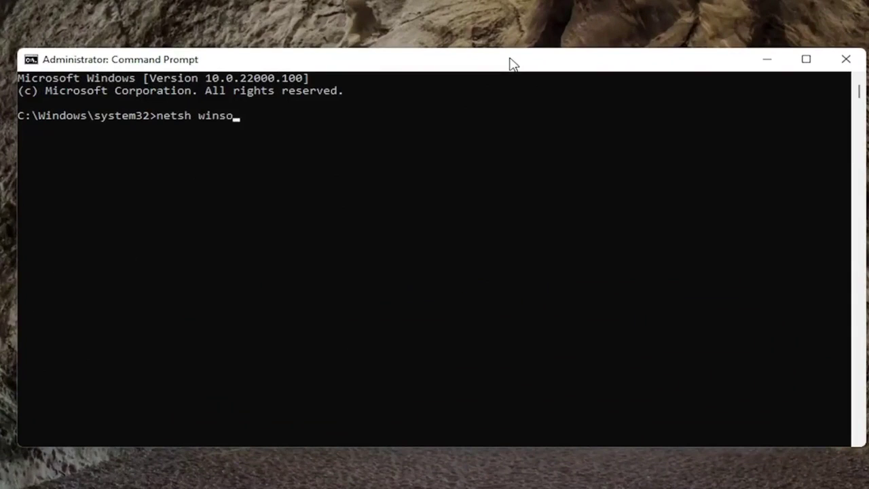
text(ck reset)
key(Return)
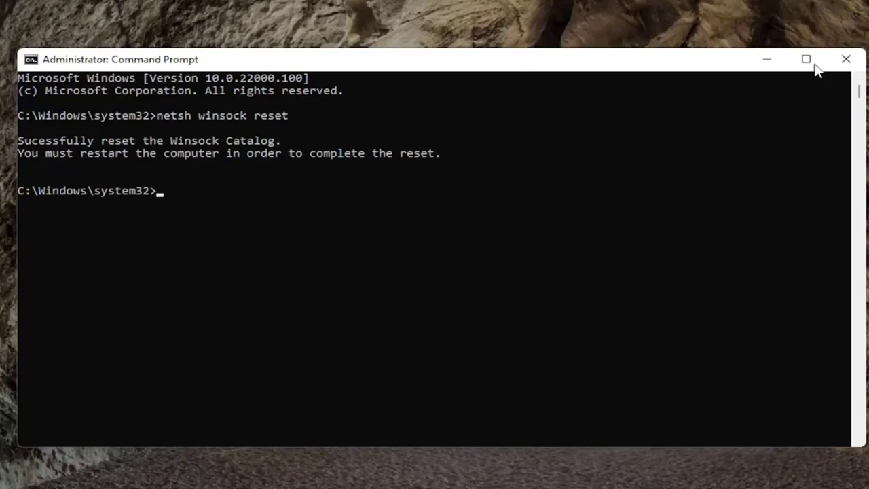
click(846, 59)
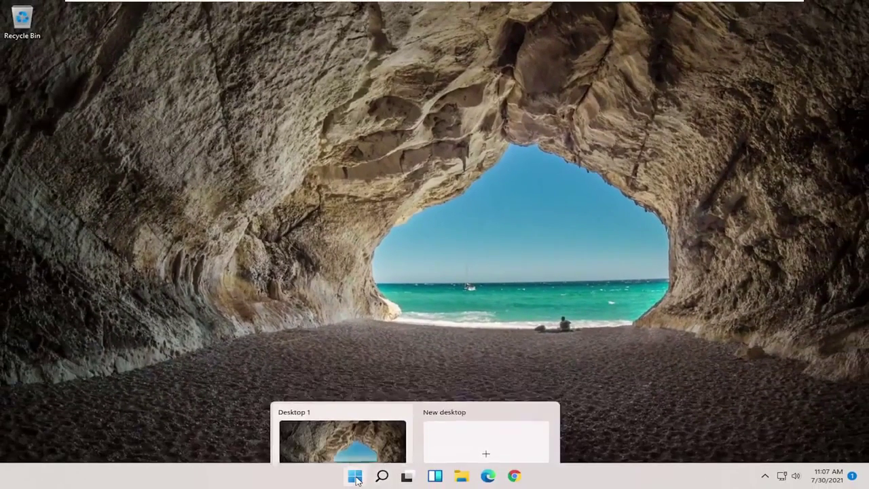
right_click(355, 479)
mouse_move(350, 435)
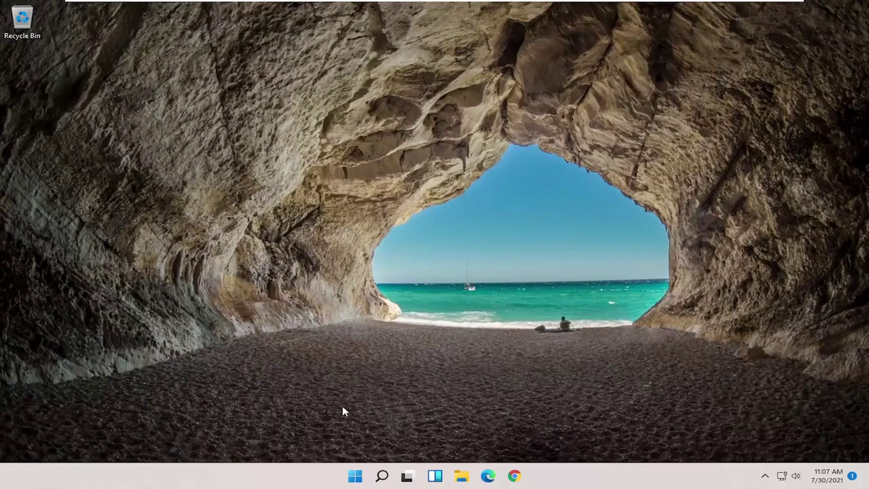
Step: Open Settings and go to Network & internet > Advanced network settings
click(356, 478)
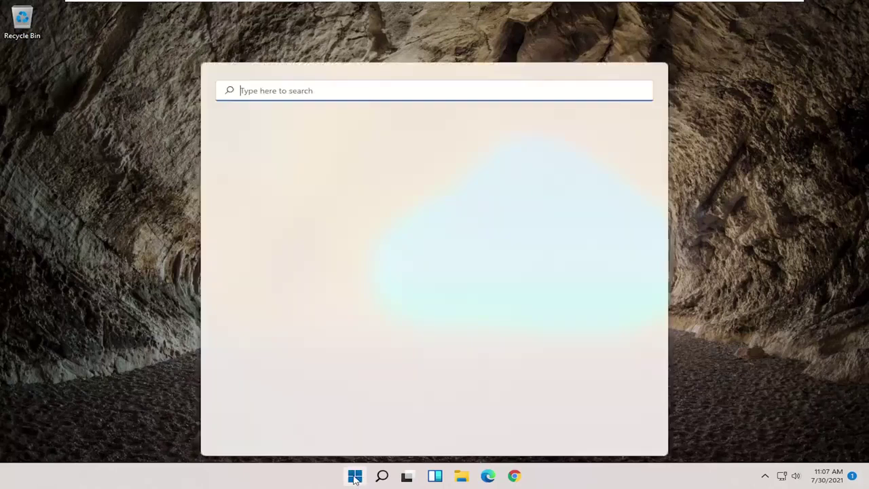
text(setting)
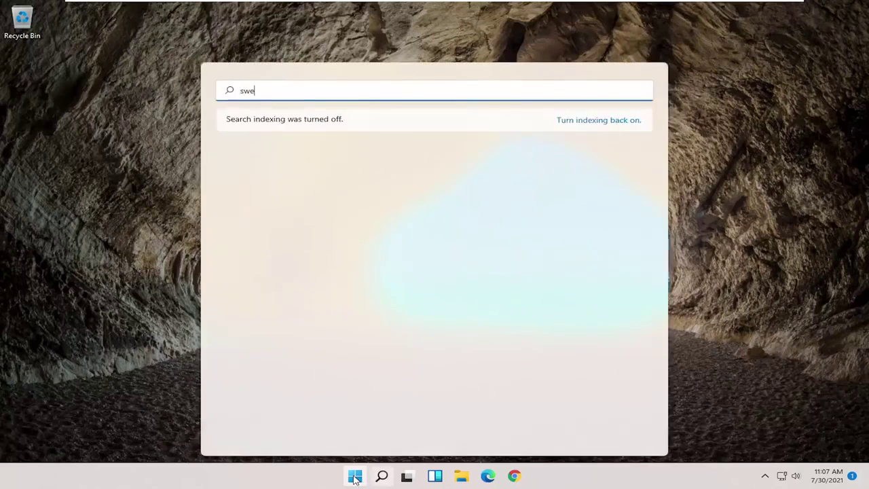
text(s)
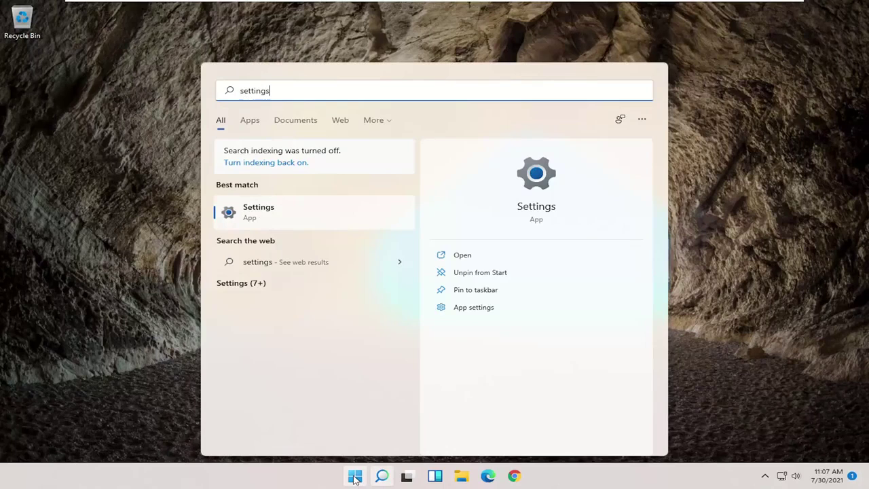
click(272, 221)
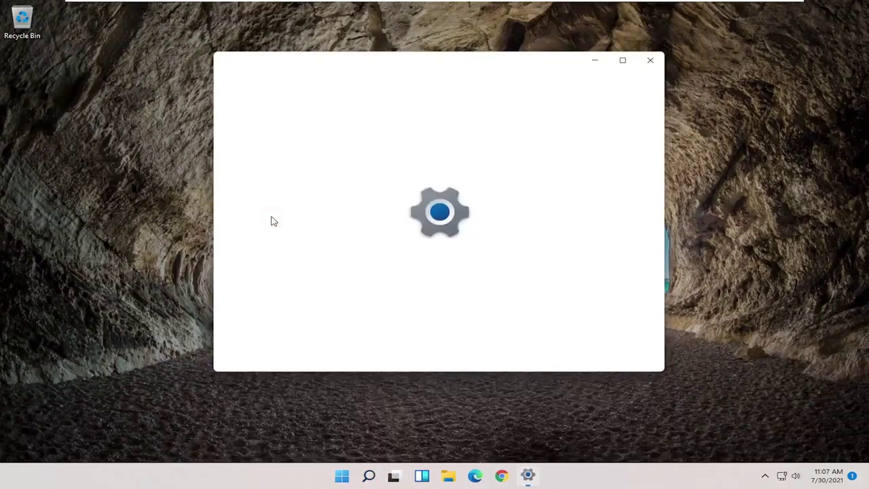
click(253, 64)
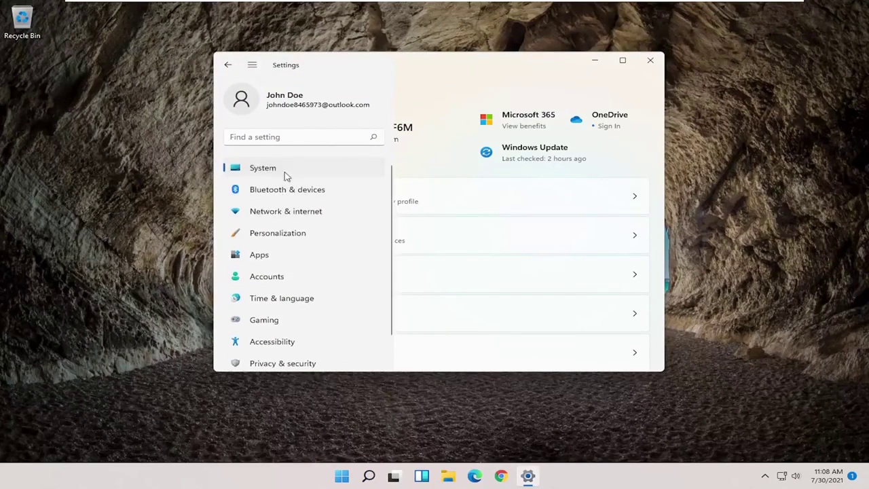
click(292, 218)
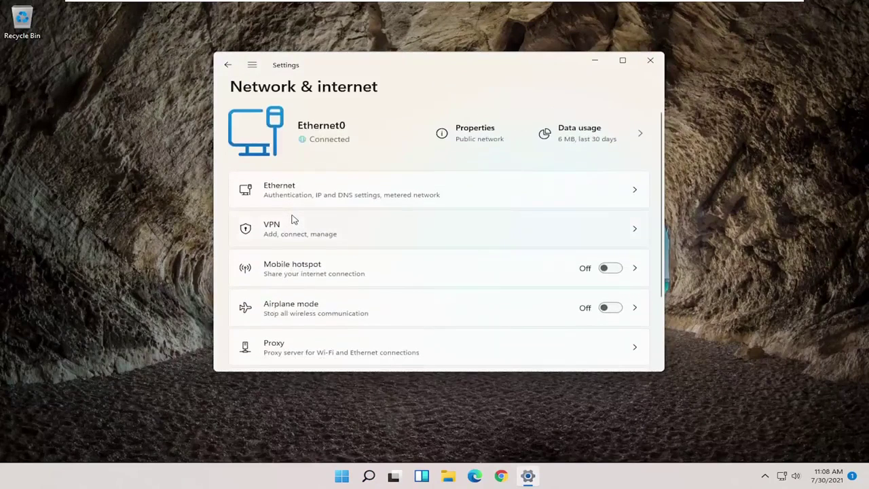
scroll(293, 219, down, 3)
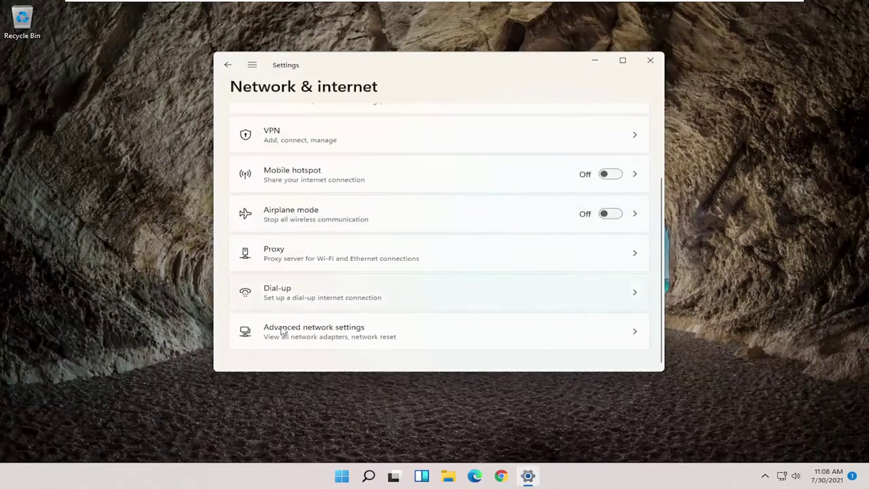
click(360, 339)
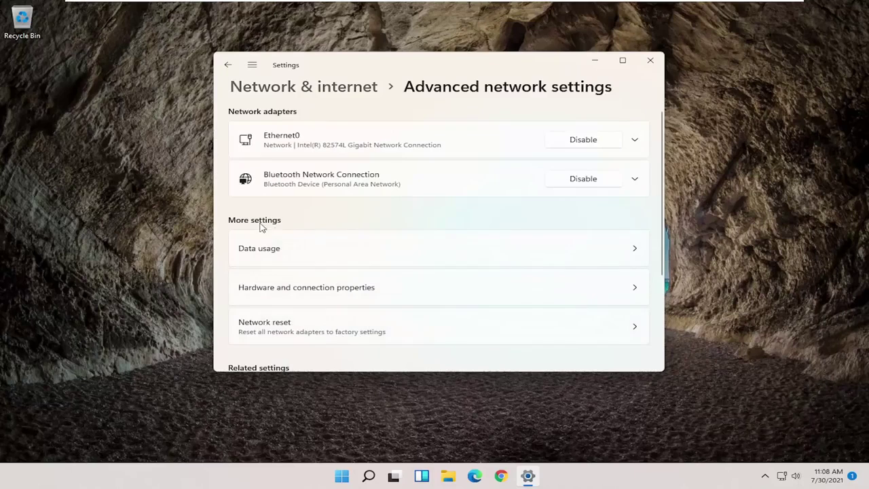
scroll(271, 238, down, 1)
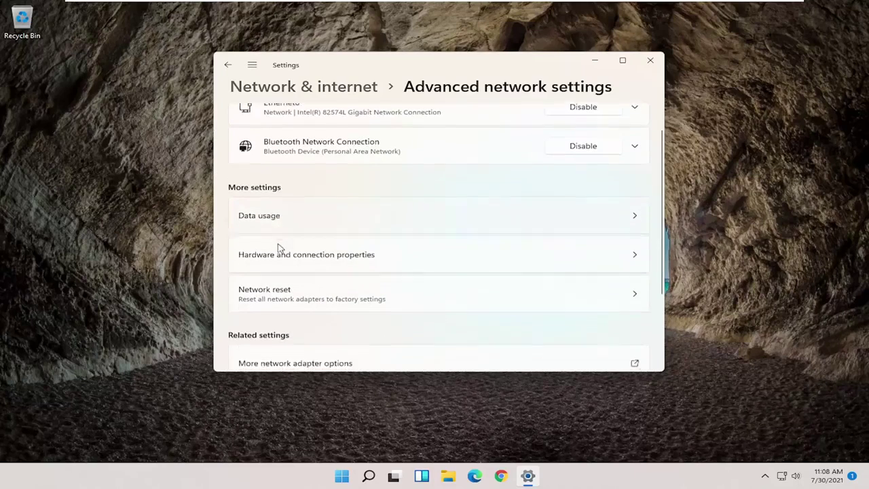
Step: Confirm Network reset with Reset now and Yes, dismiss the sign-out notice, and close Settings
click(366, 295)
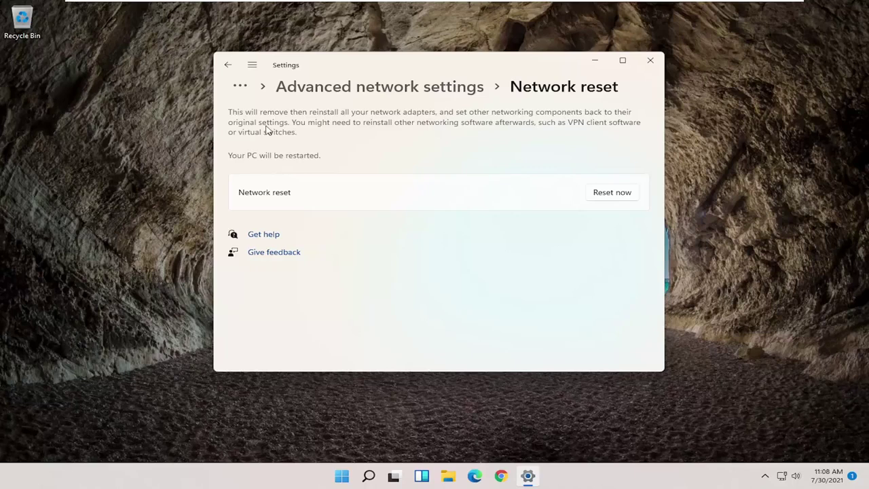
click(614, 194)
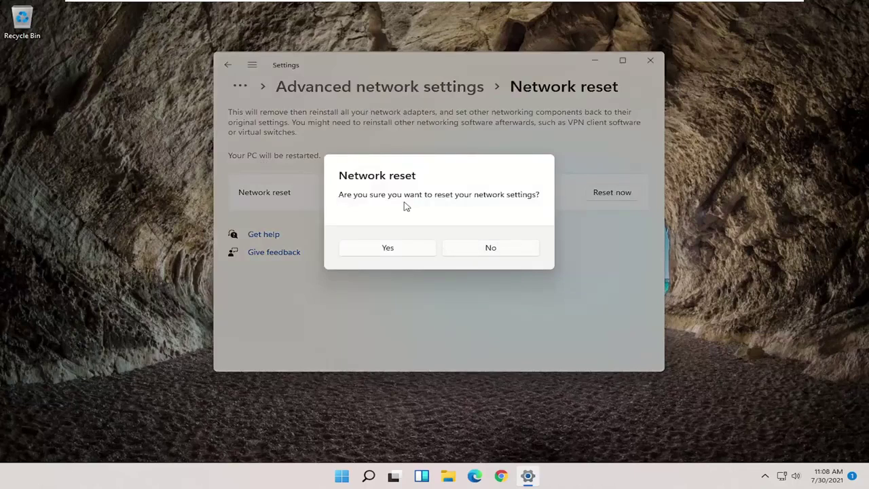
click(400, 253)
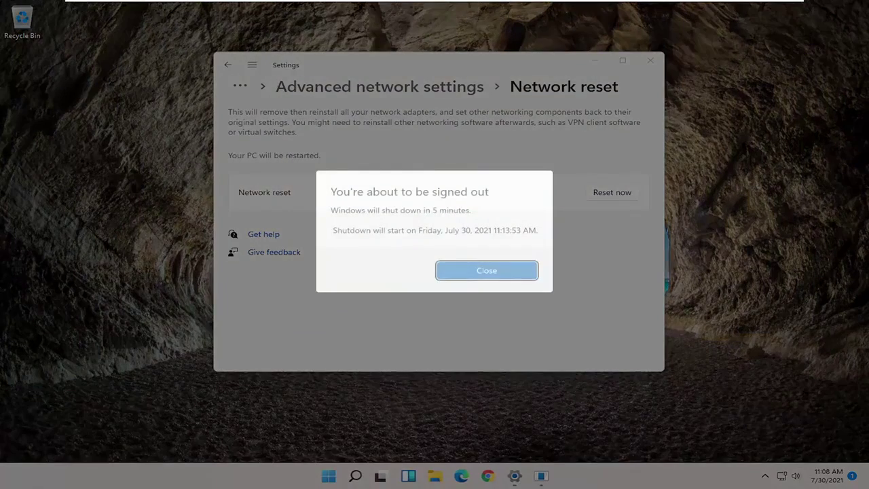
click(494, 269)
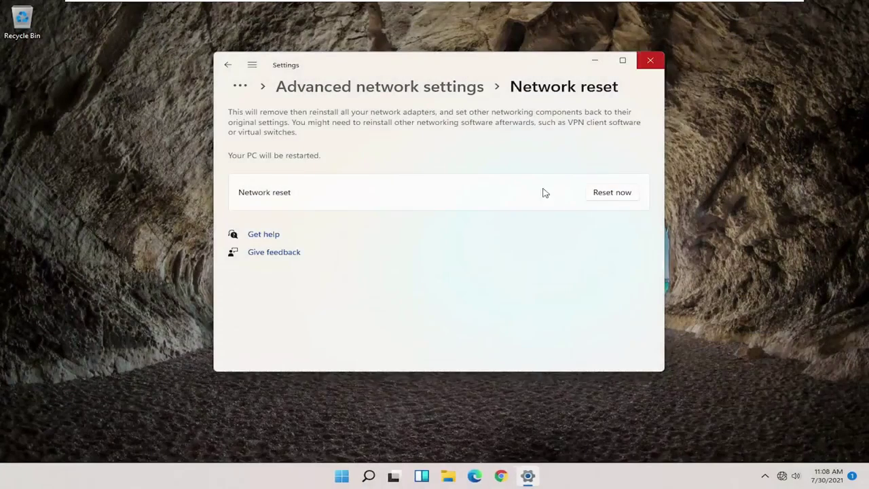
key(alt+F4)
right_click(355, 475)
Step: Dismiss the Win+X menu without choosing Restart
mouse_move(367, 434)
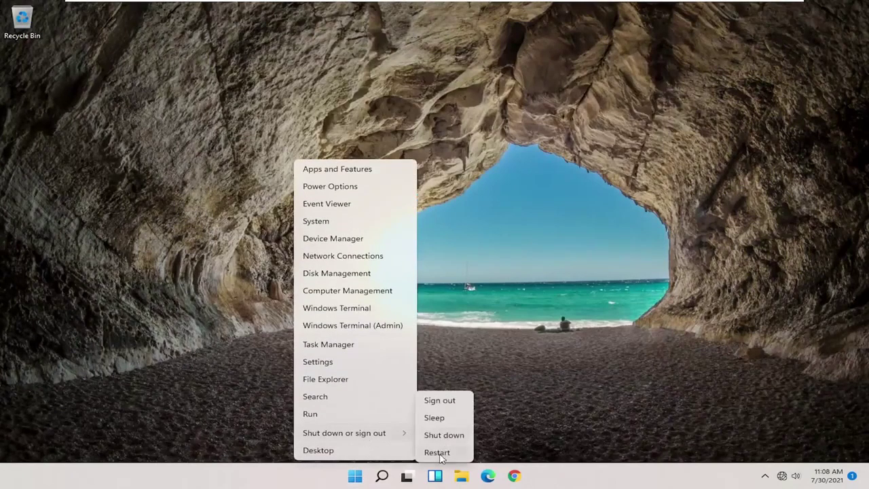